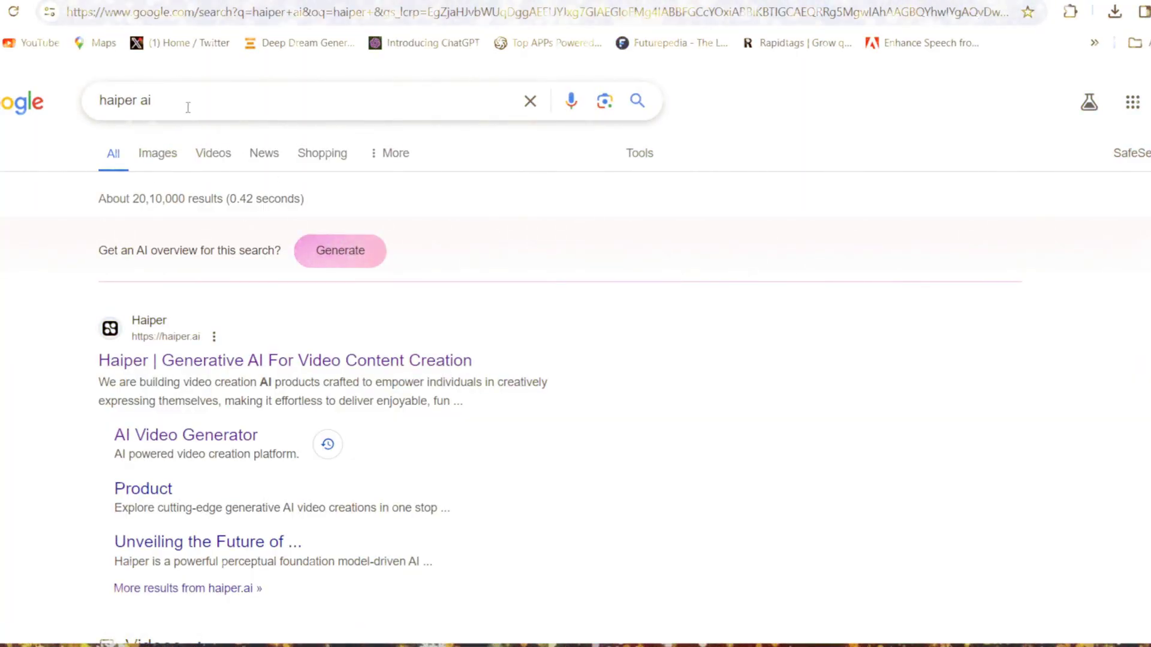
# - Open the Haiper website from the search results and enter the app via Try For Free
pyautogui.click(200, 361)
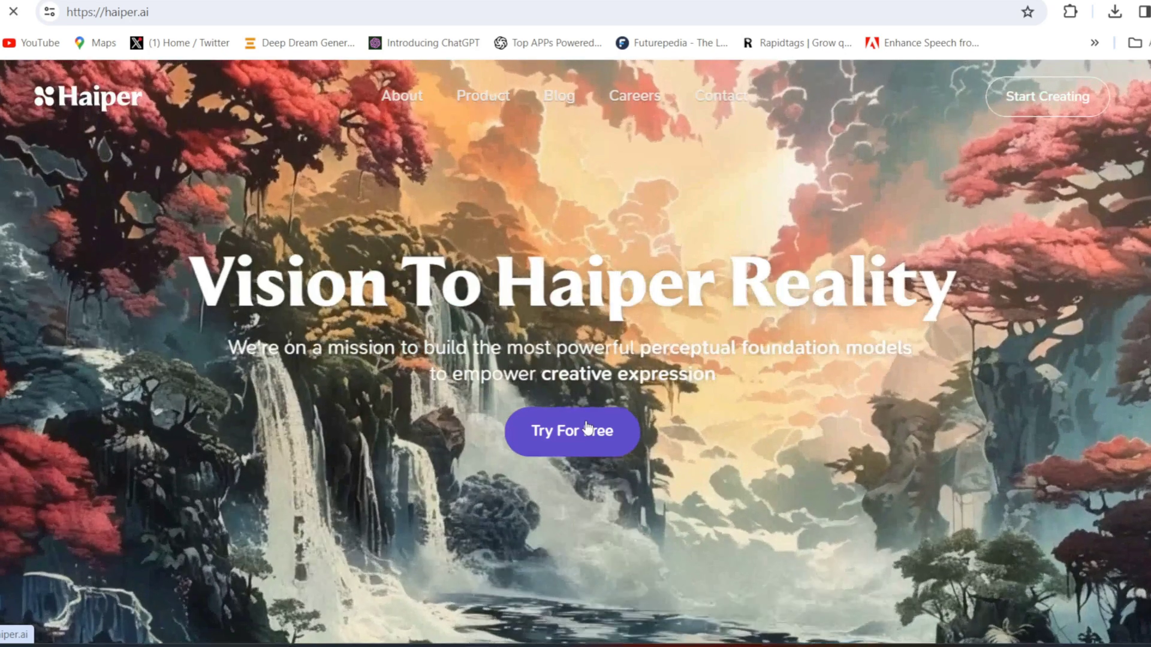
pyautogui.click(586, 426)
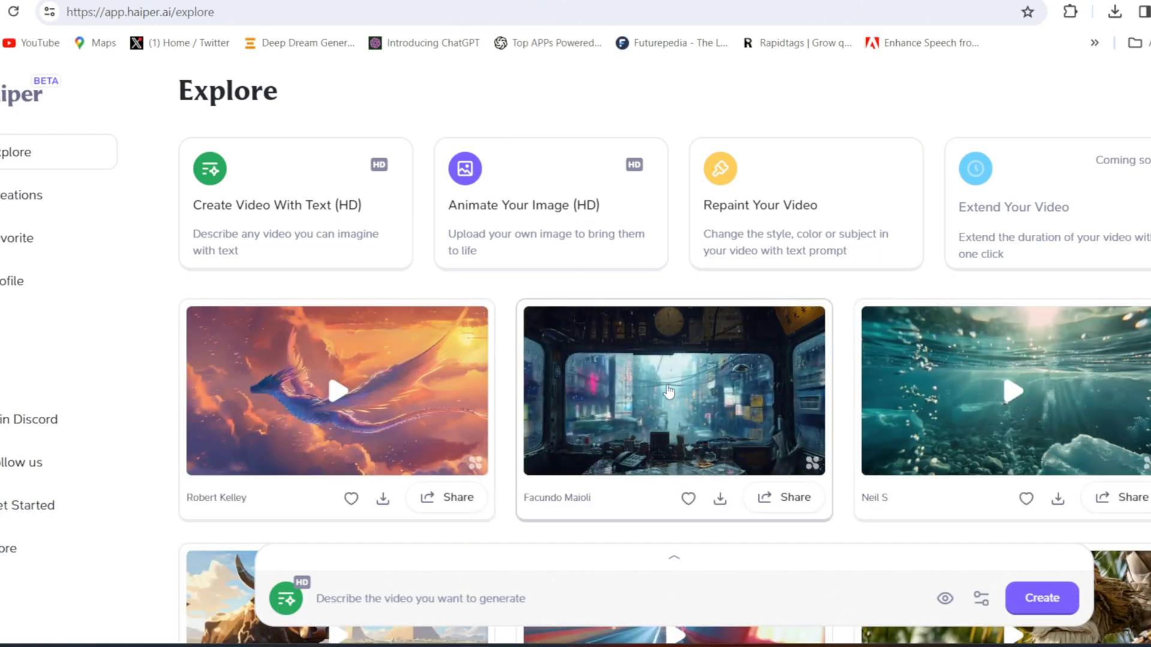
pyautogui.scroll(-5, 662, 393)
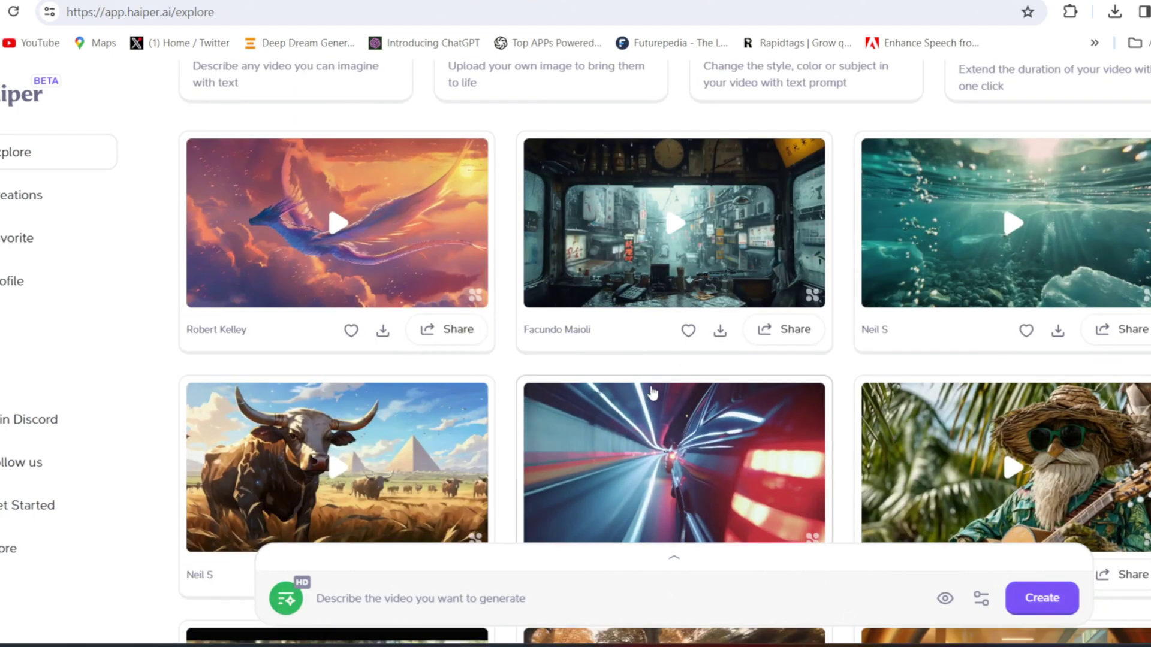
pyautogui.scroll(-10, 658, 395)
pyautogui.scroll(-3, 660, 391)
pyautogui.scroll(-4, 660, 391)
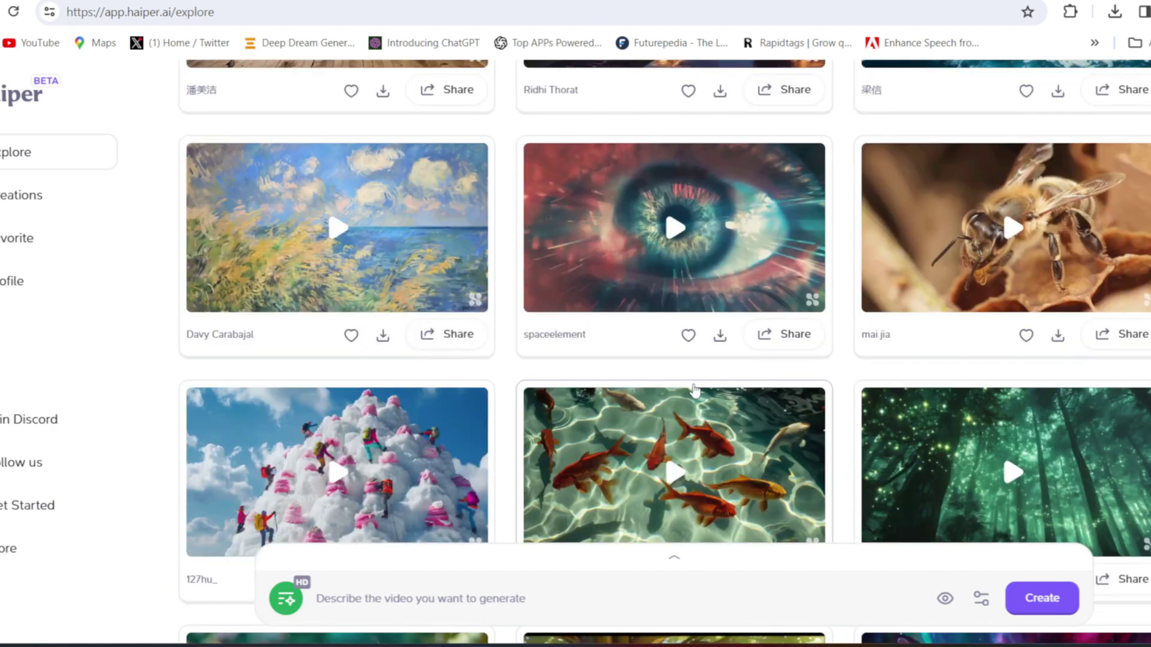
pyautogui.scroll(-4, 694, 393)
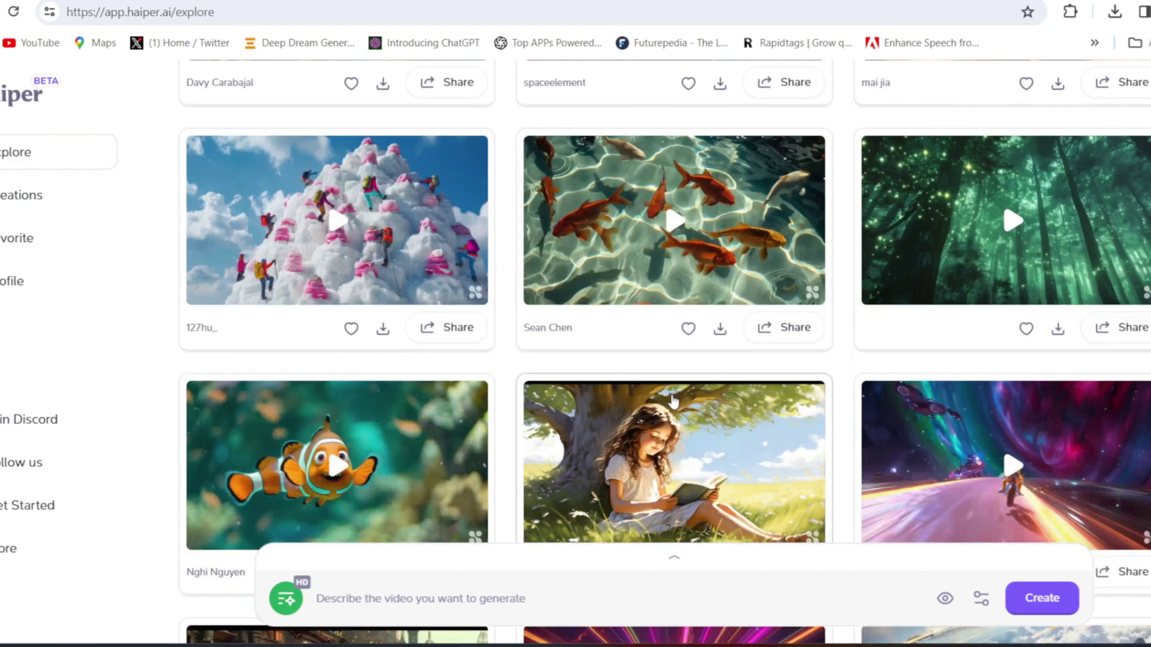
pyautogui.scroll(-3, 678, 398)
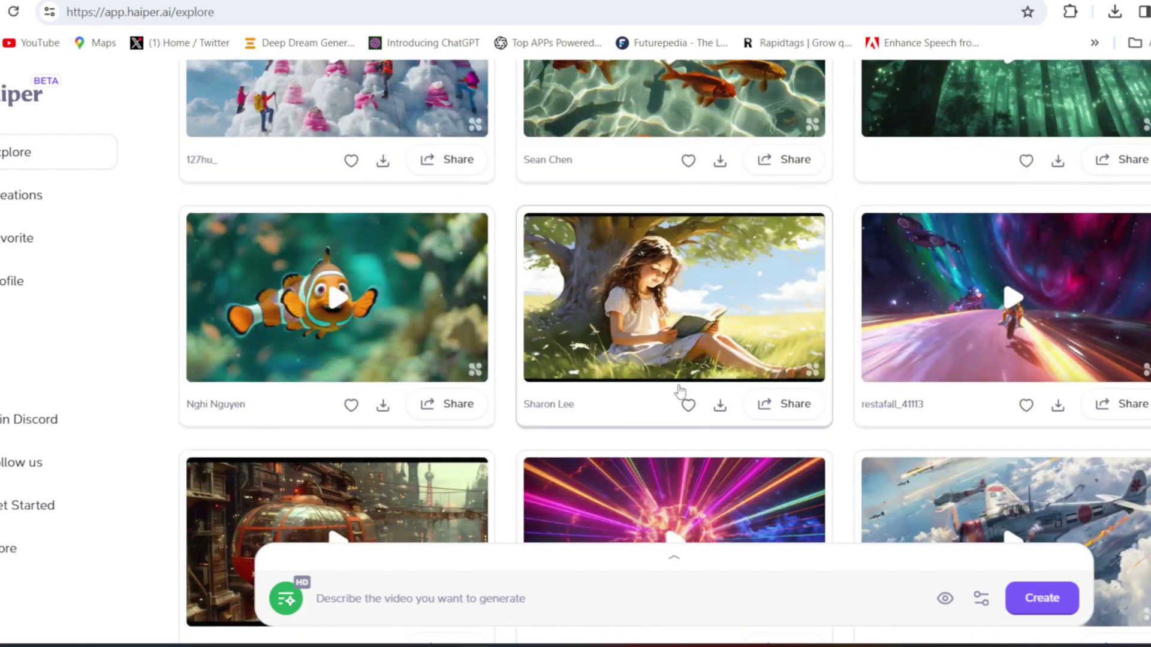
pyautogui.scroll(-5, 680, 391)
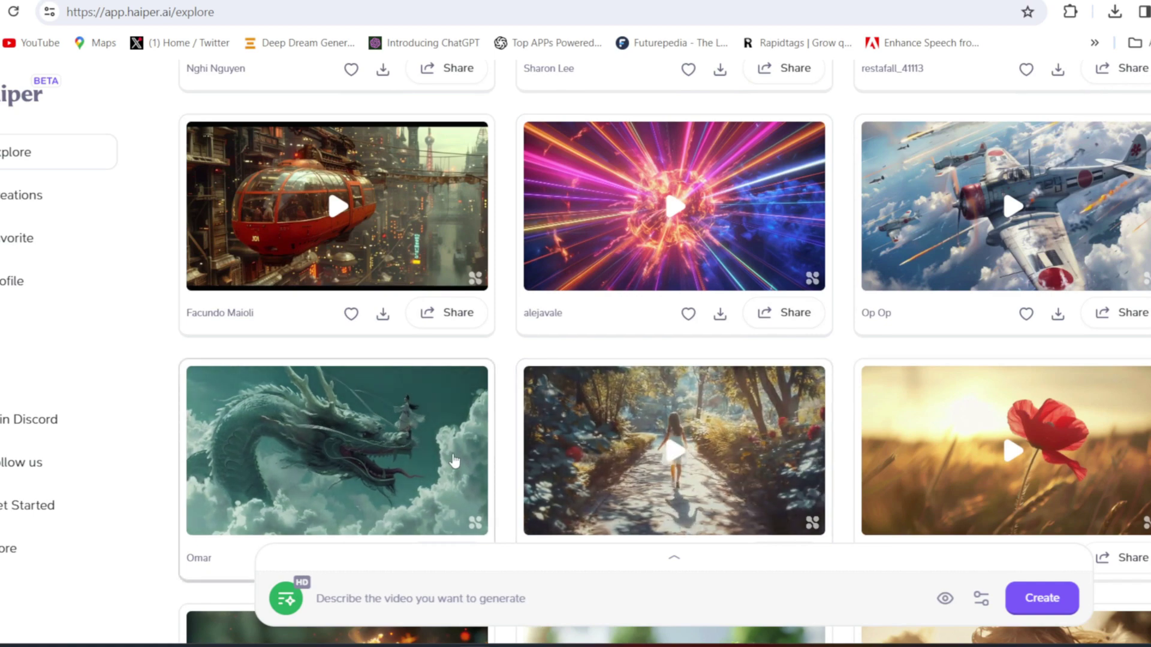
pyautogui.scroll(-15, 725, 401)
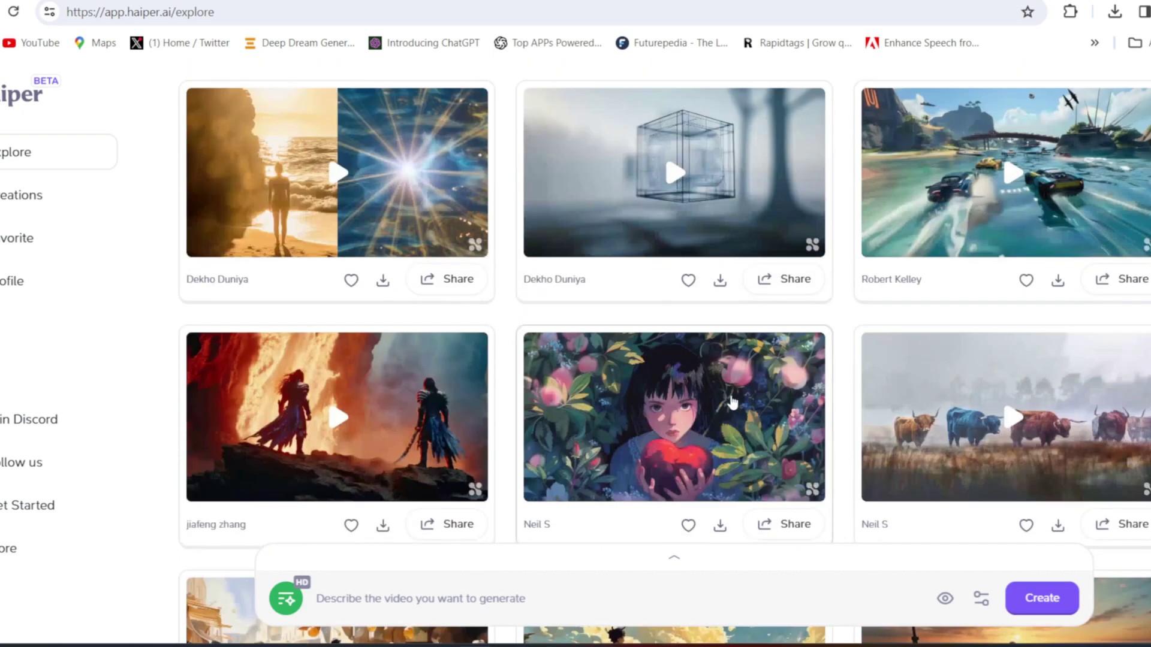
pyautogui.scroll(15, 732, 401)
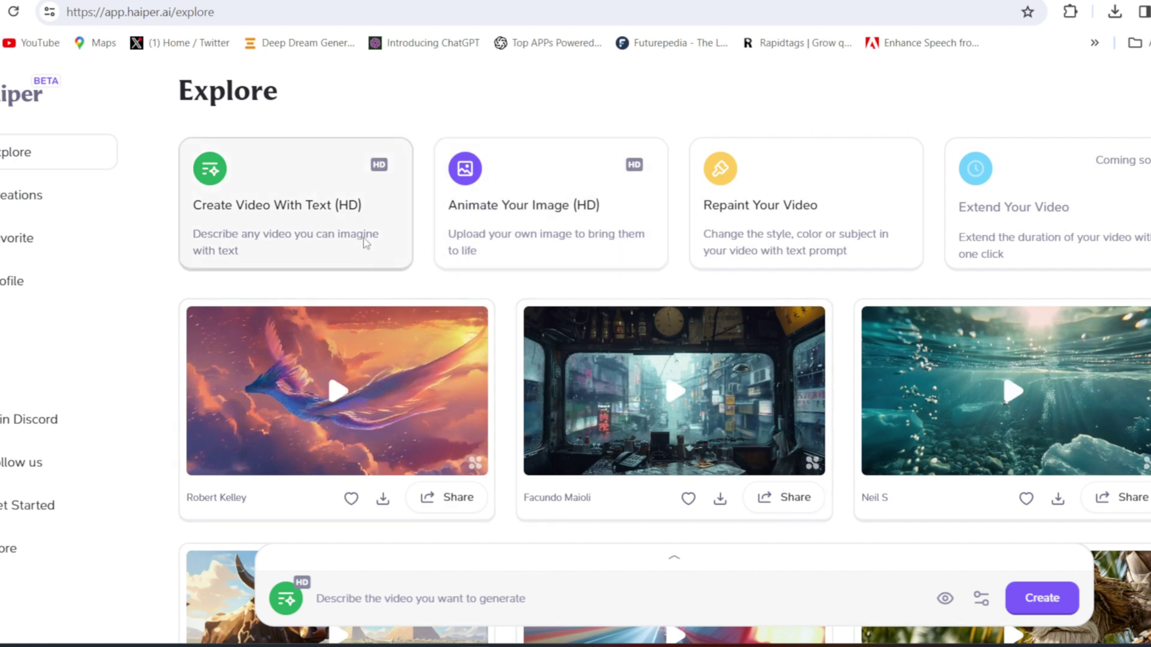
# - Paste the Elvis-cat-with-dog-band prompt, confirm the 4s duration, and generate the video
pyautogui.click(318, 213)
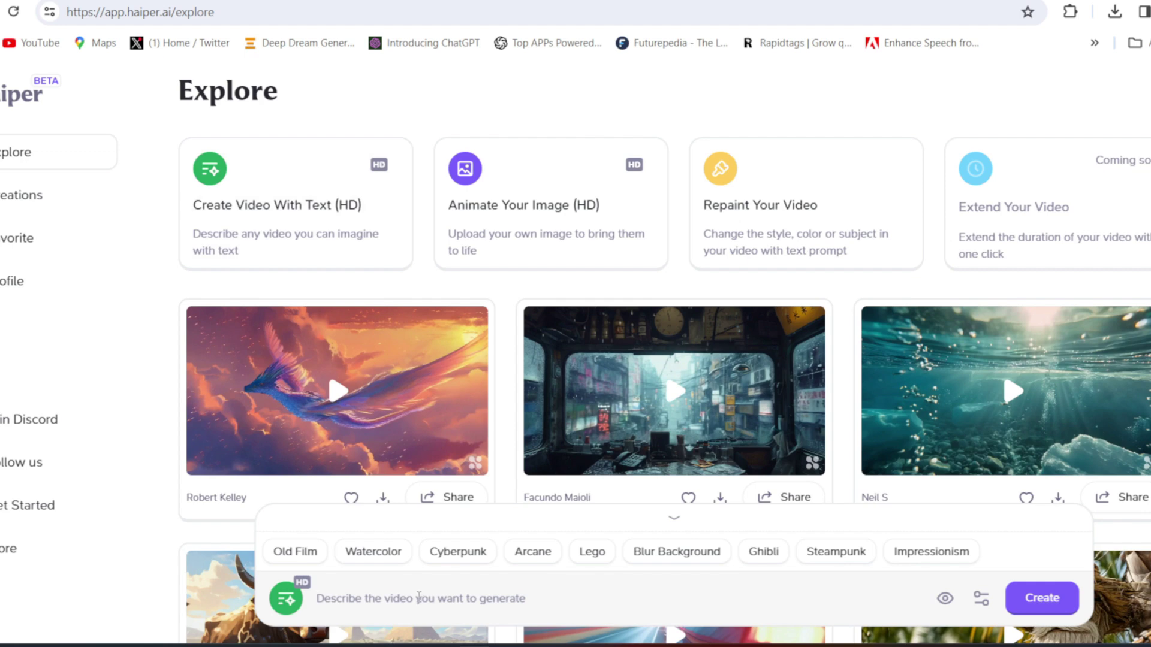
pyautogui.write("A cat impersonating Elvis on stage with a house band comprised of dog musicians singing on a microphone that's attached to a microphone stand made of candy cane.")
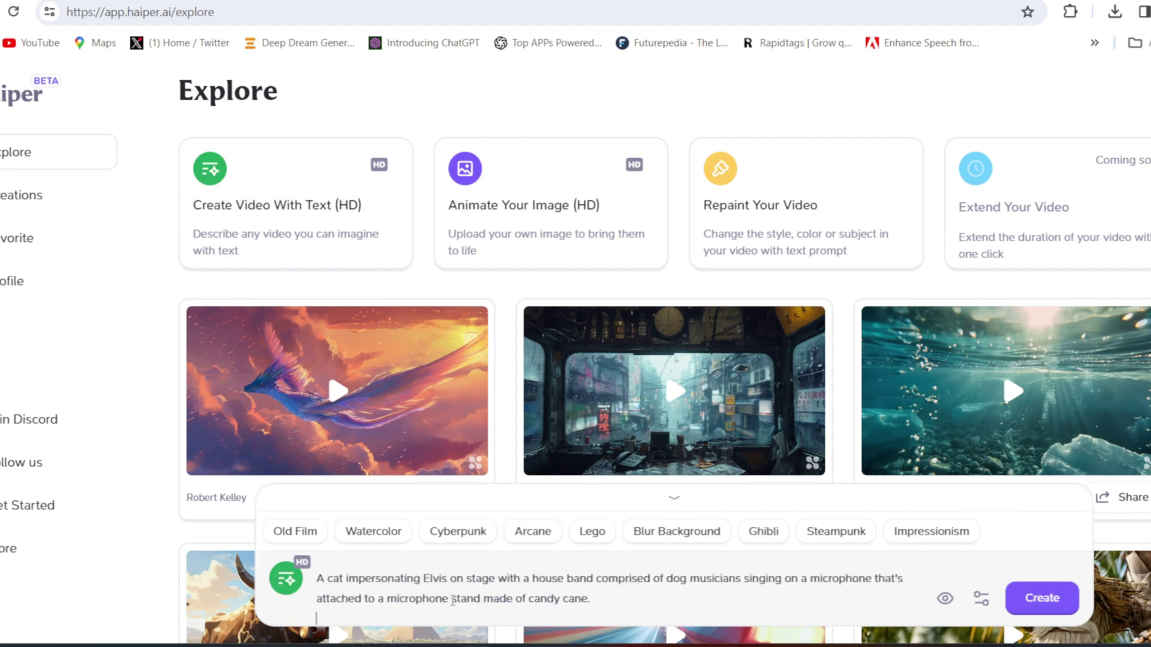
pyautogui.click(981, 599)
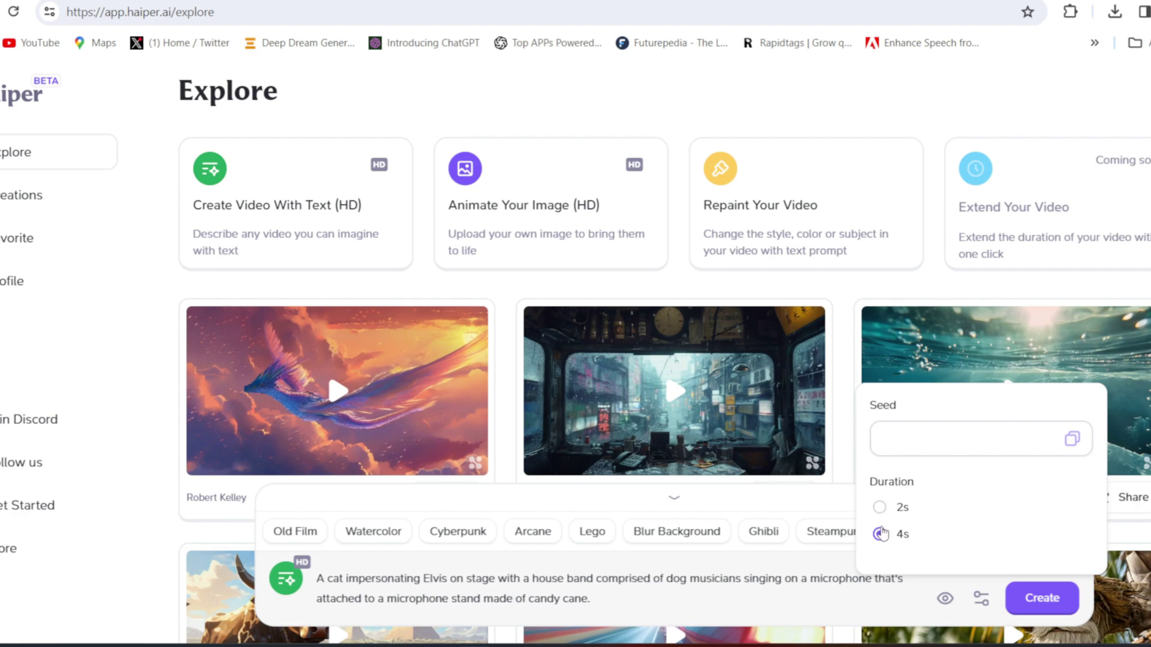
pyautogui.click(1036, 605)
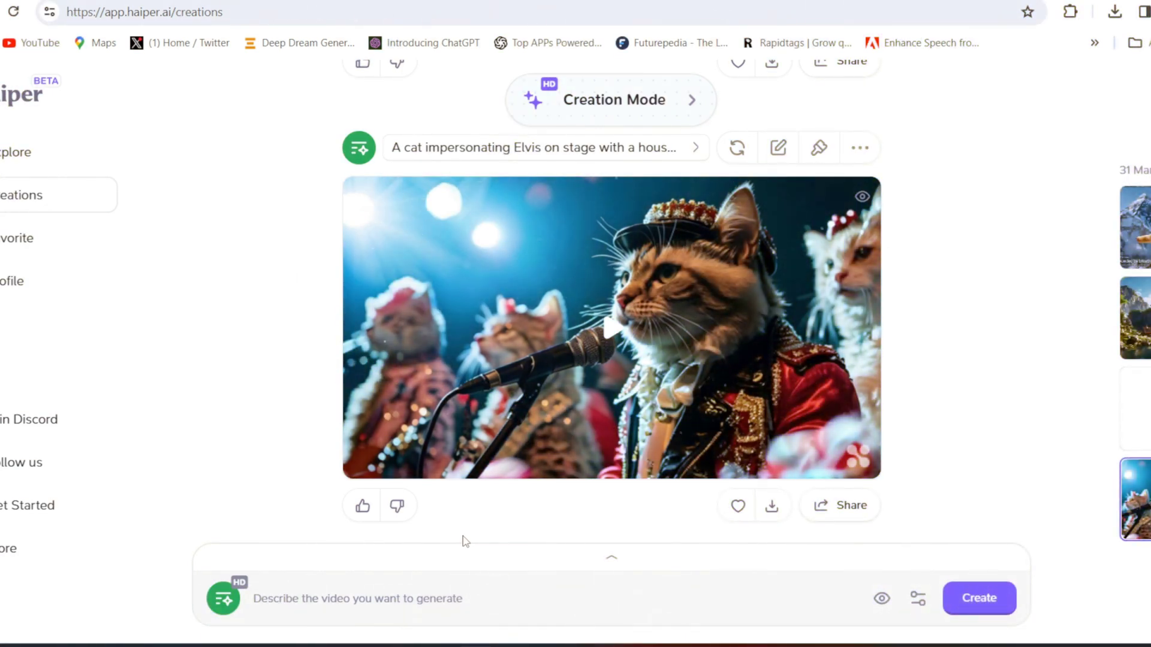
# - Watch the Elvis-cat video full screen, exit playback, and download it
pyautogui.click(618, 333)
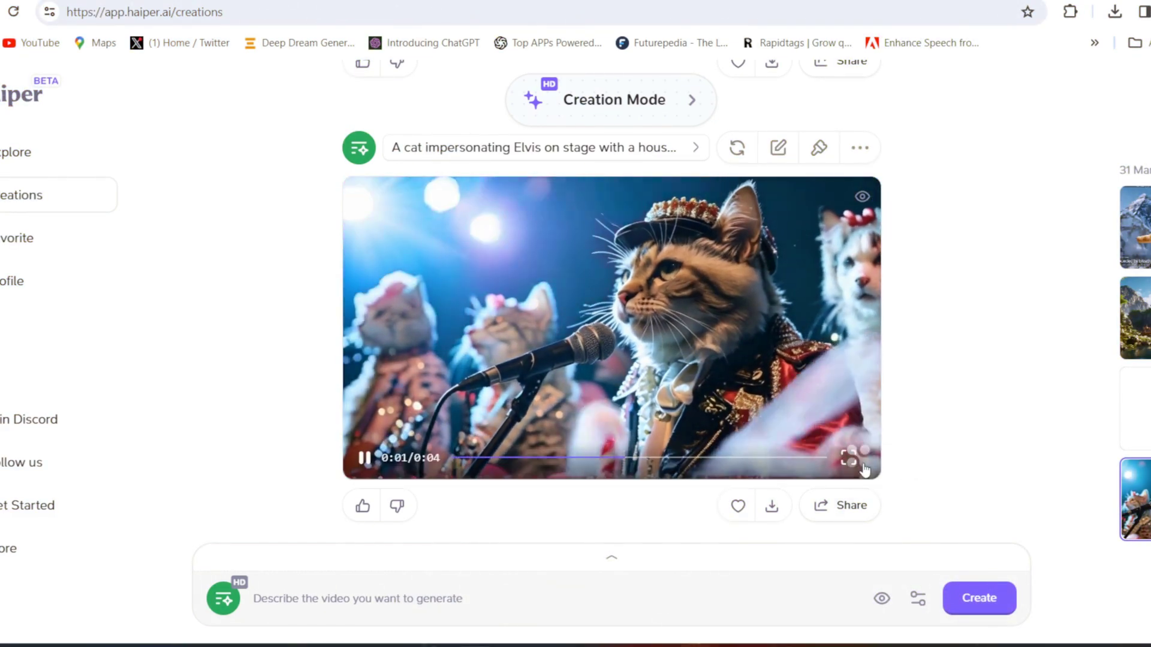
pyautogui.click(854, 459)
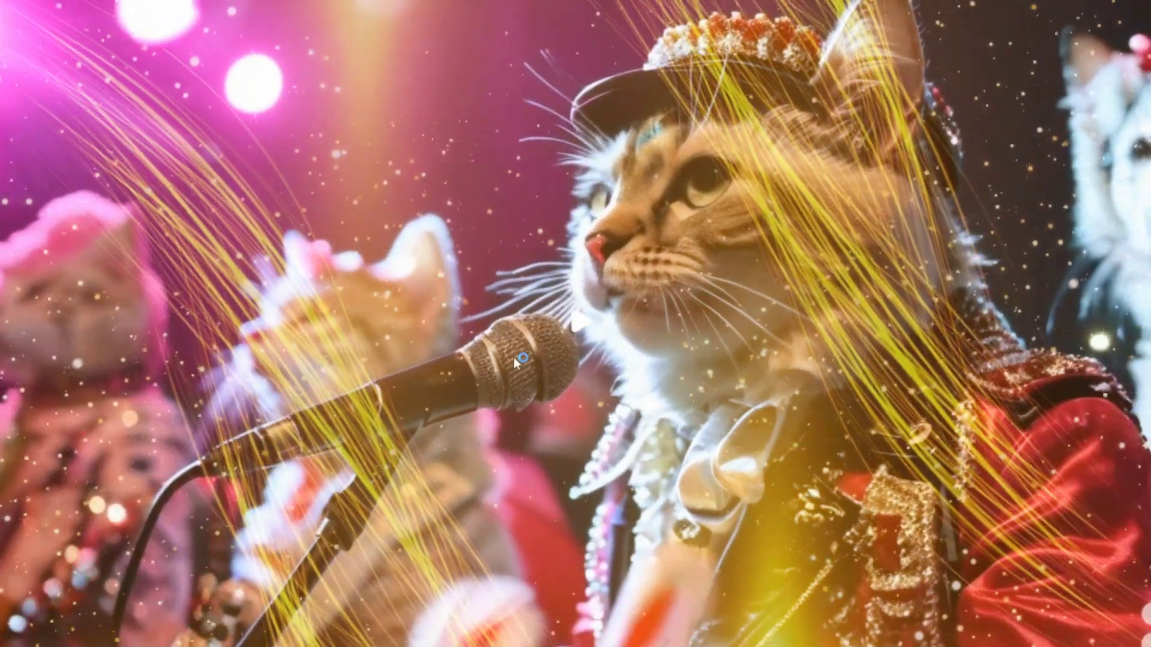
pyautogui.press('Escape')
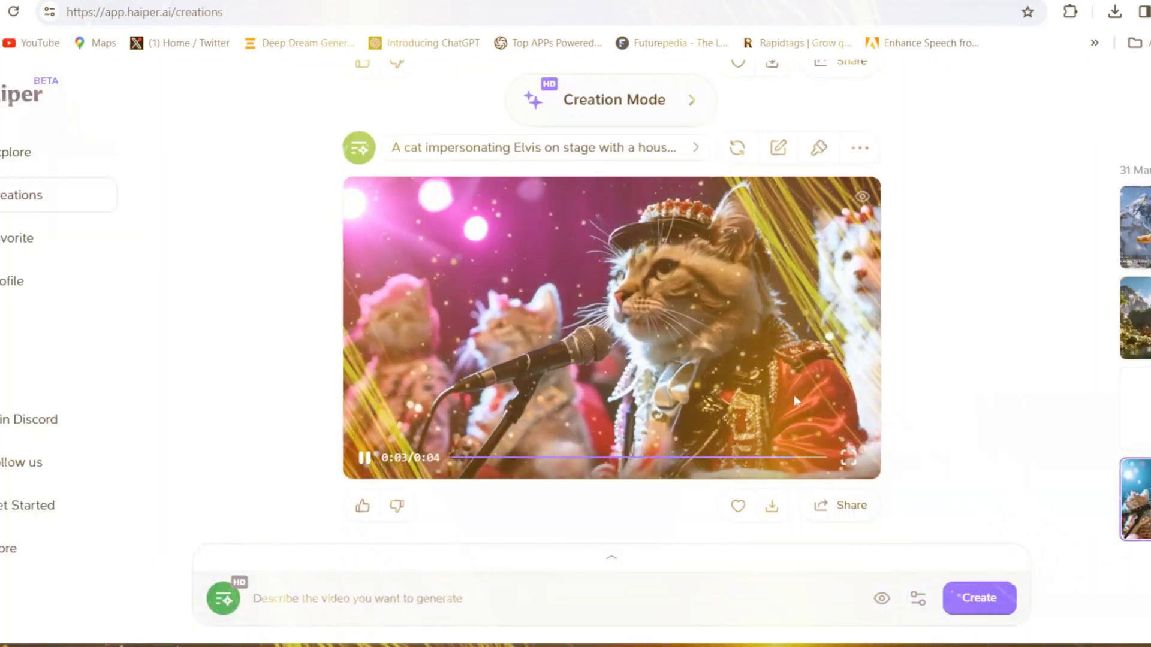
pyautogui.click(770, 508)
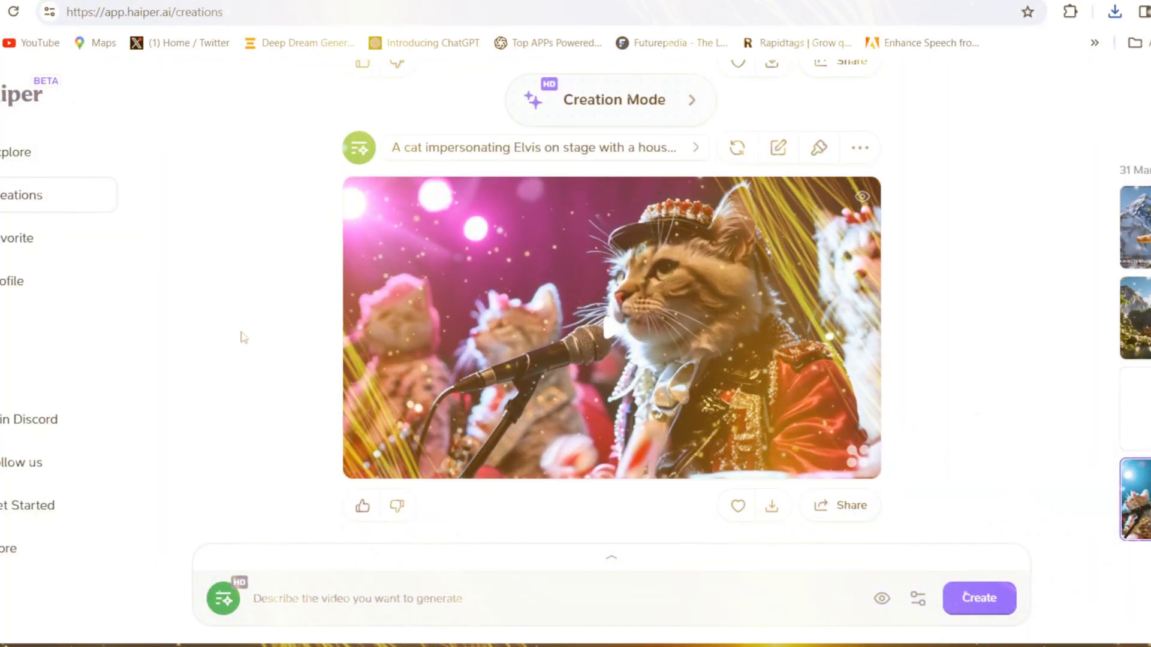
# - Scroll up through Creations and play the young girl mountain video
pyautogui.scroll(3, 347, 345)
pyautogui.scroll(7, 346, 343)
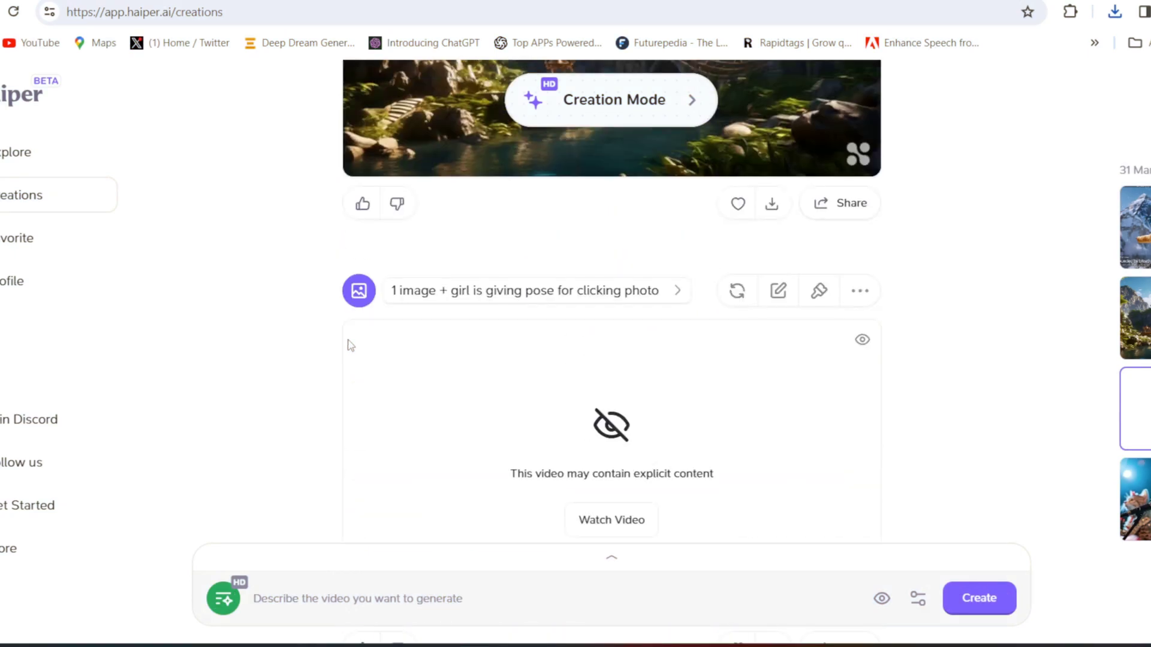
pyautogui.scroll(3, 350, 345)
pyautogui.scroll(-6, 489, 363)
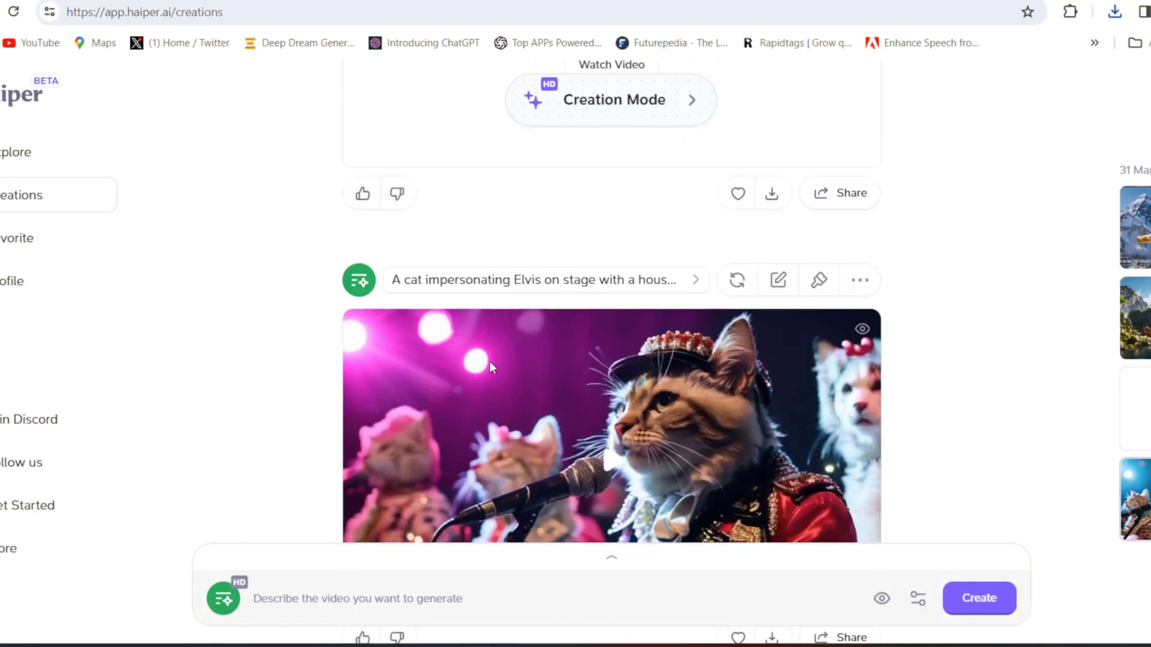
pyautogui.scroll(6, 488, 368)
pyautogui.scroll(9, 489, 369)
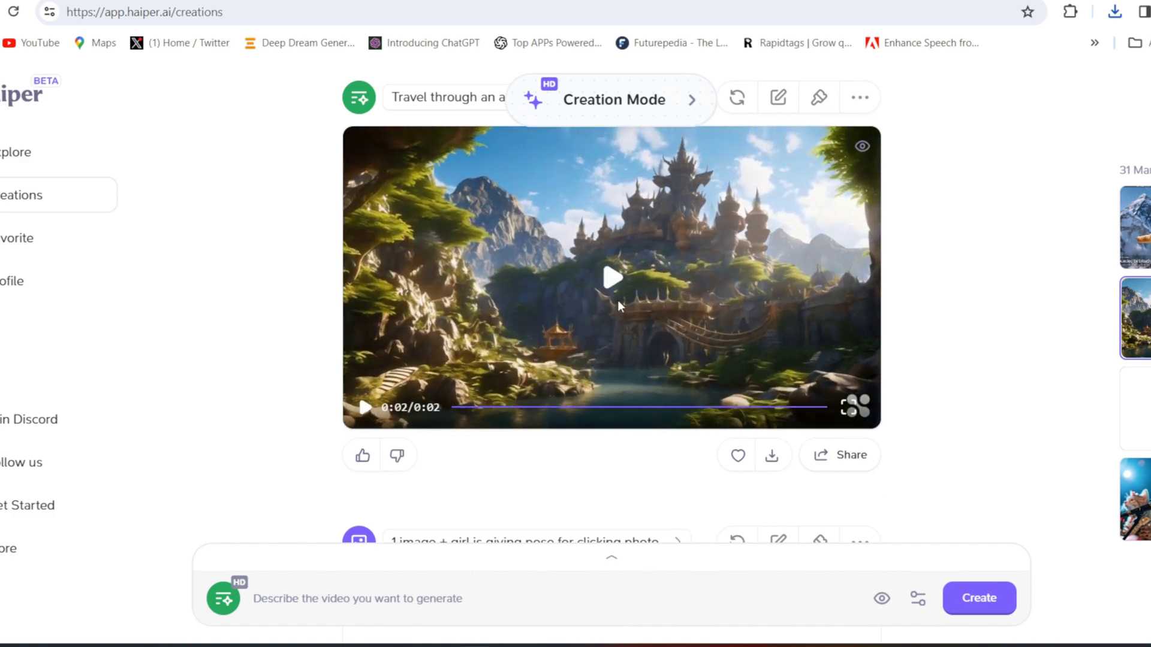
pyautogui.scroll(8, 617, 302)
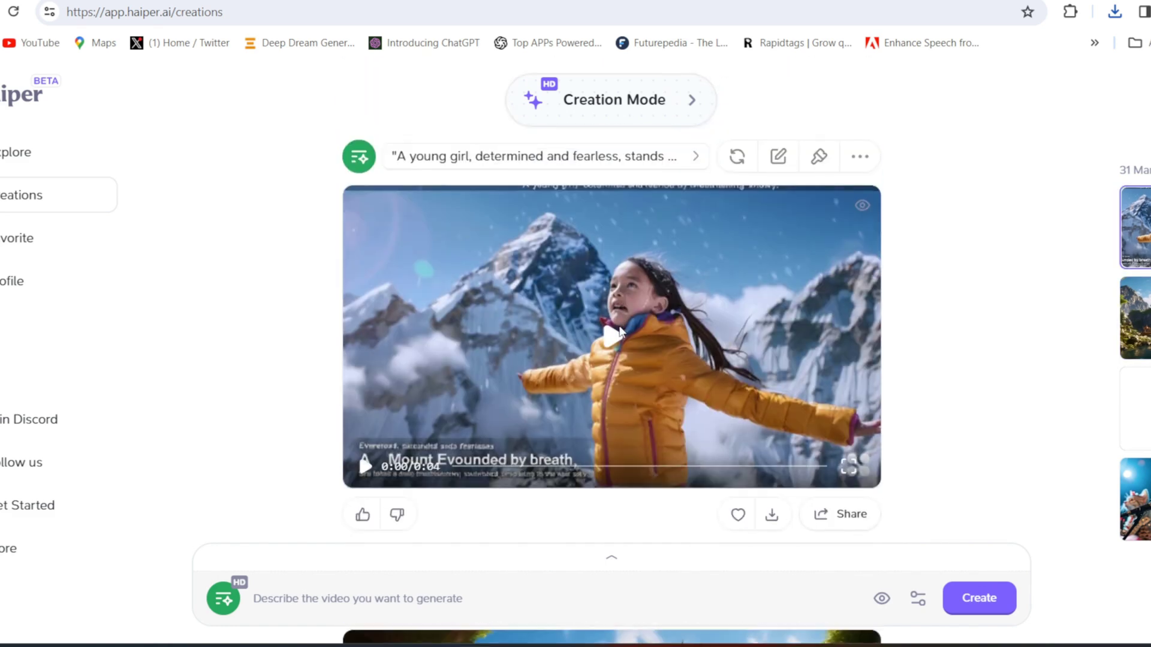
pyautogui.click(619, 329)
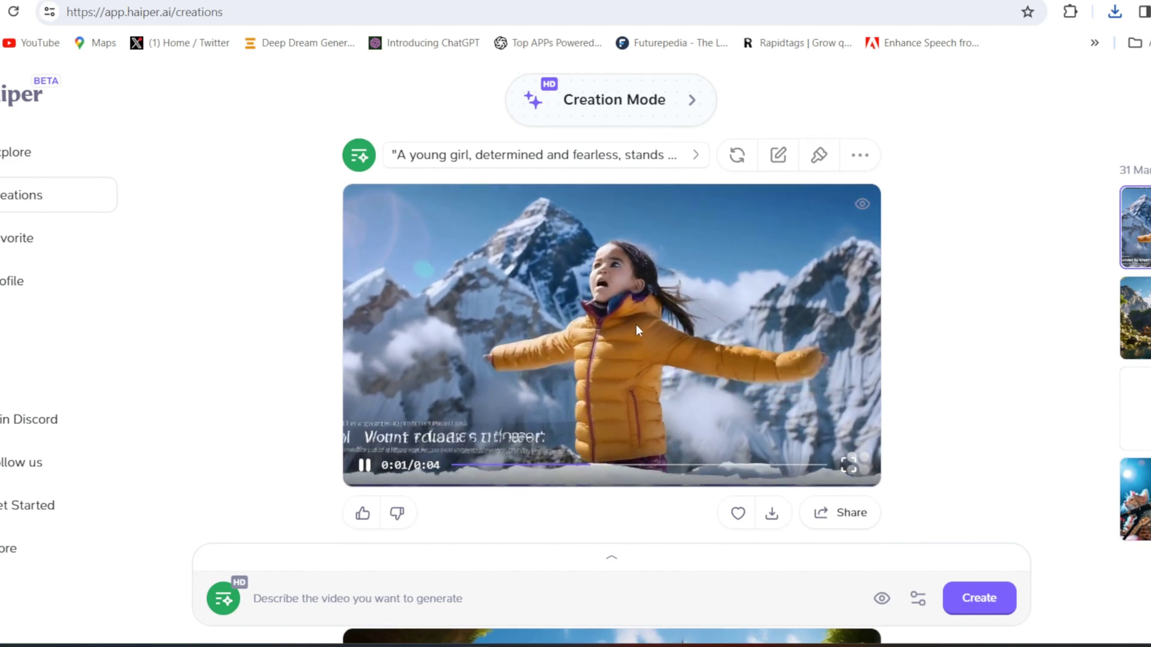
# - Replay the cat Elvis video, then bring up the creation template chooser
pyautogui.scroll(-15, 636, 329)
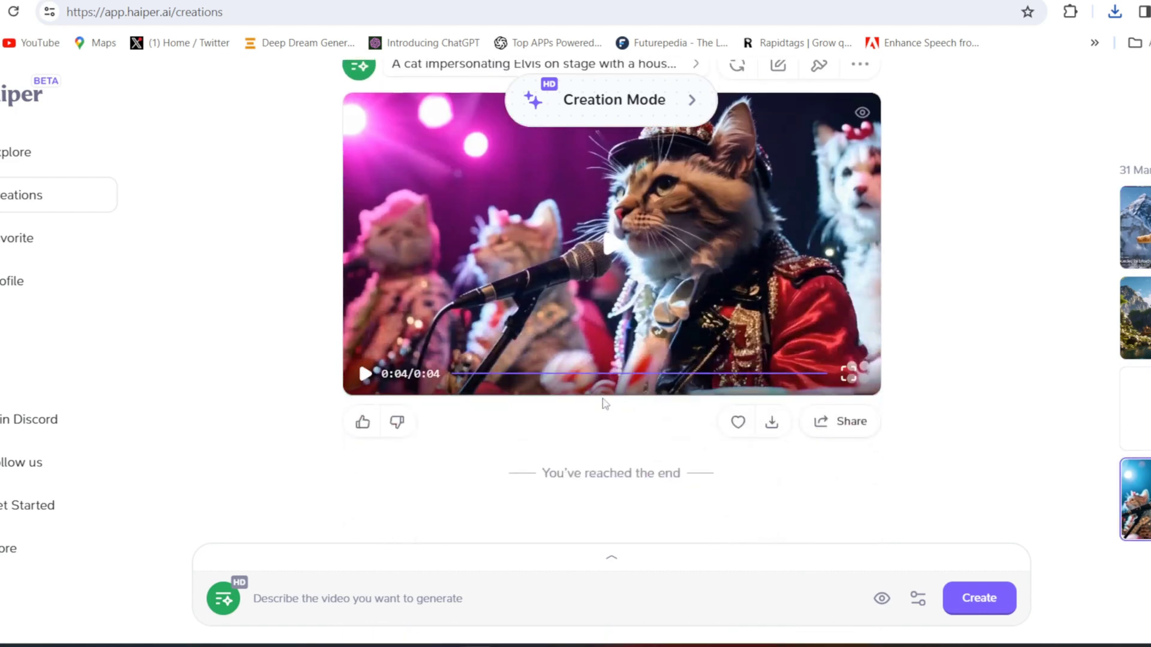
pyautogui.click(558, 294)
pyautogui.click(614, 111)
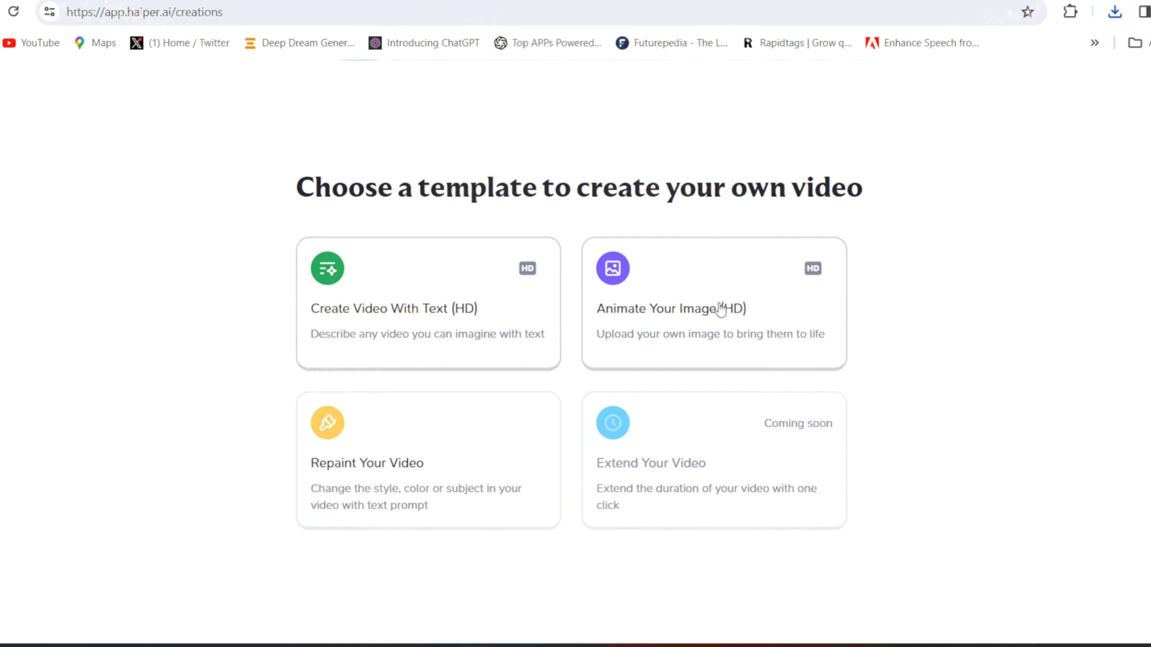
# - Animate an uploaded image in HD with the prompt 'girl is dancing'
pyautogui.click(690, 296)
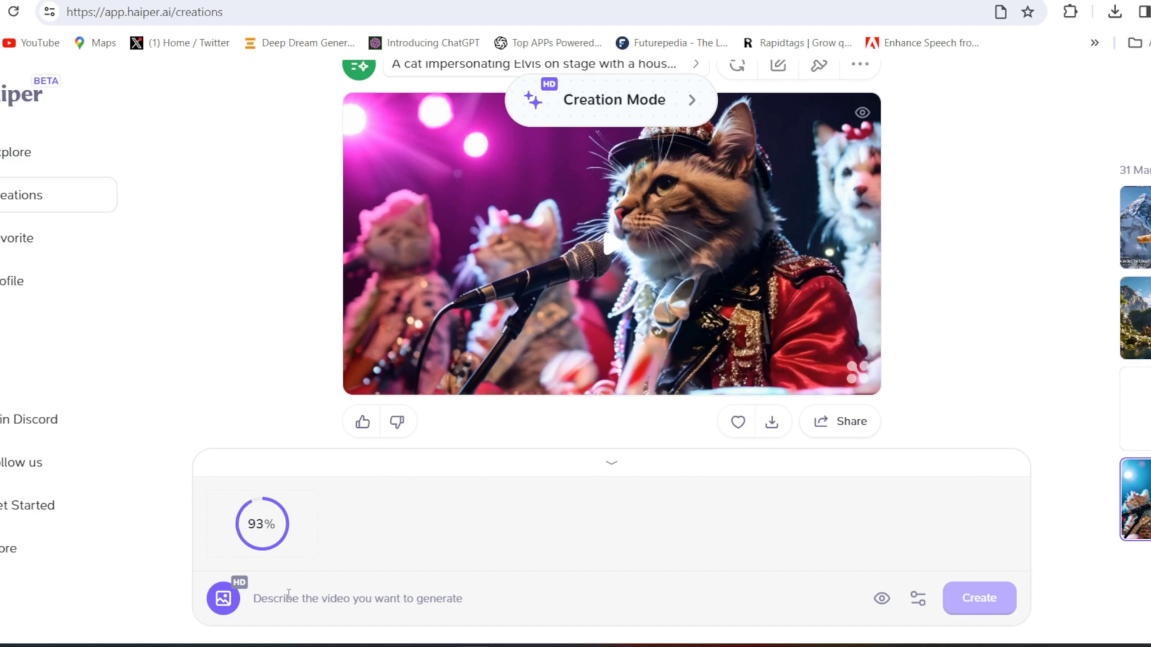
pyautogui.write('girl is dancing')
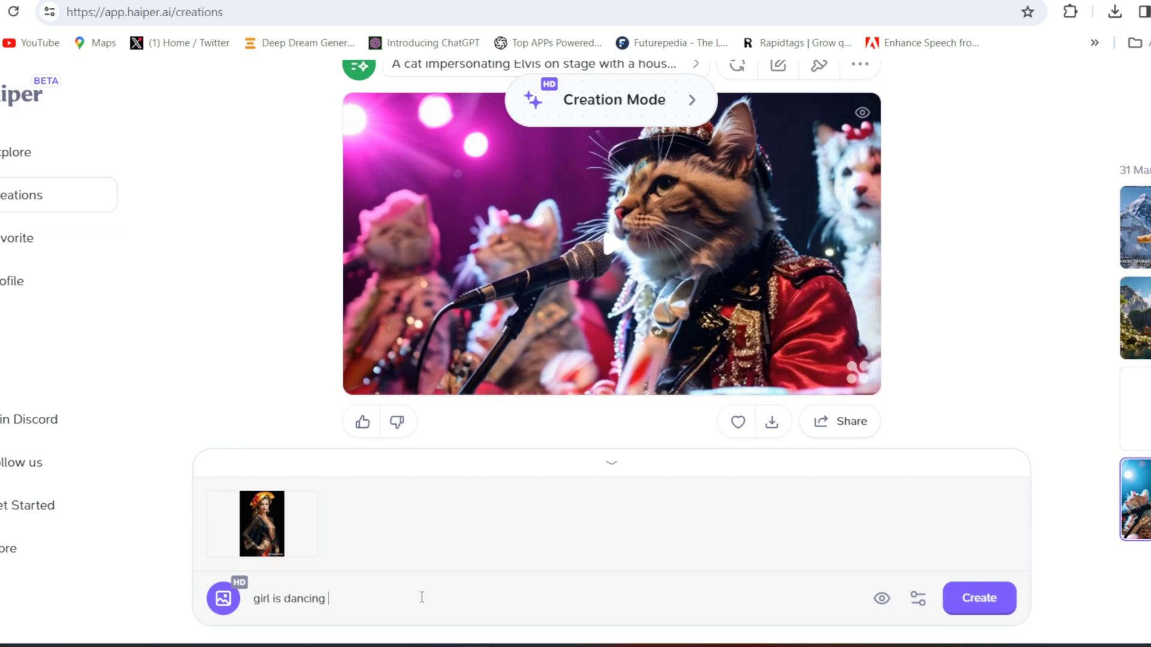
pyautogui.click(965, 597)
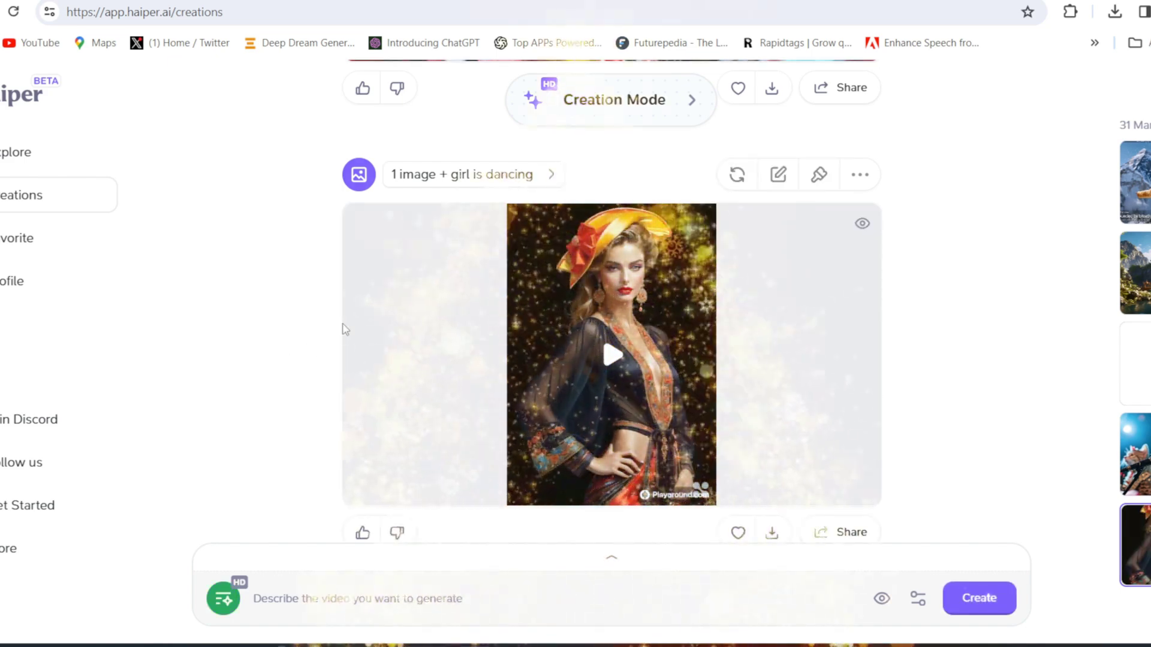
# - Play the '1 image + girl is dancing' video card and replay it once finished
pyautogui.moveTo(572, 325)
pyautogui.click(612, 356)
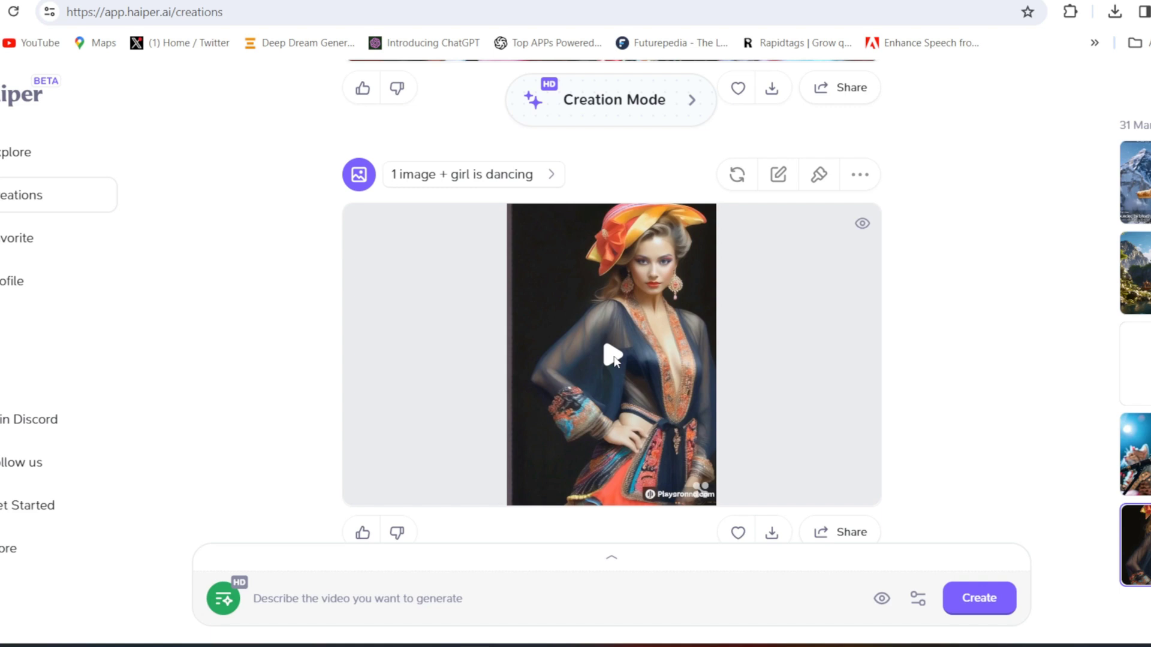
pyautogui.click(650, 393)
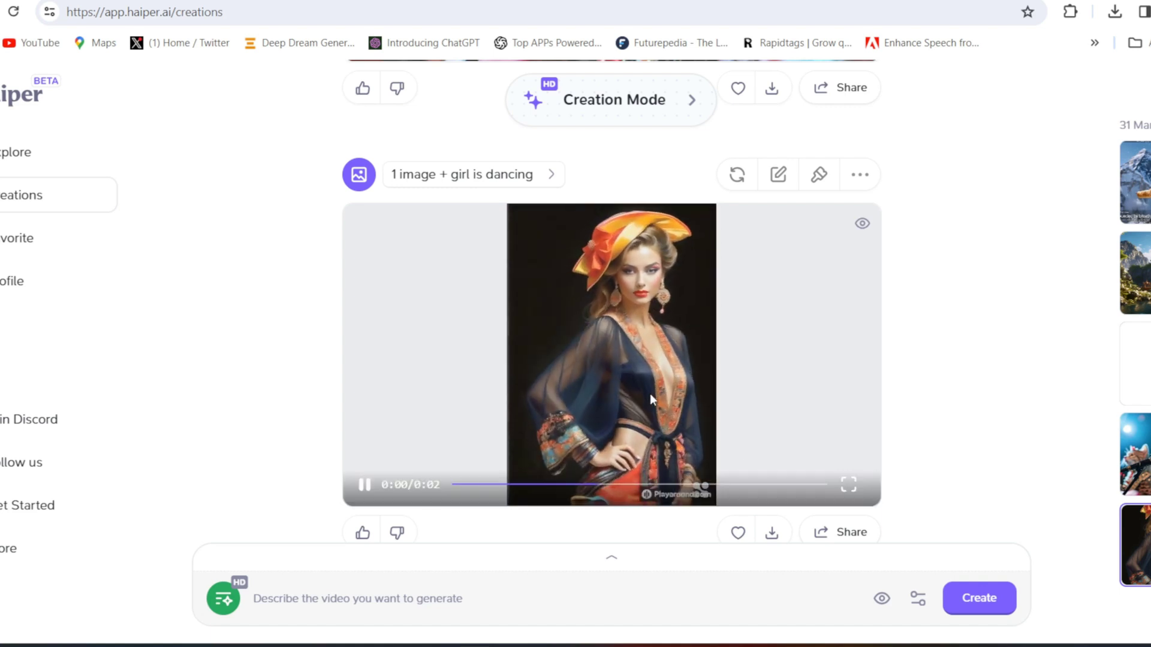